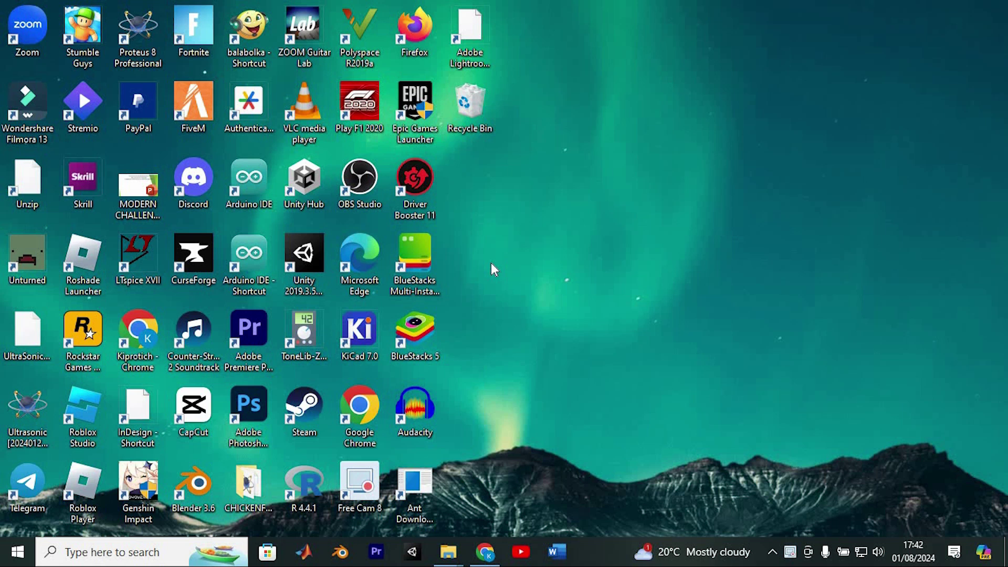
# - Launch Chrome maximized and search for wix.com to reach the Wix Sites dashboard
pyautogui.doubleClick(146, 330)
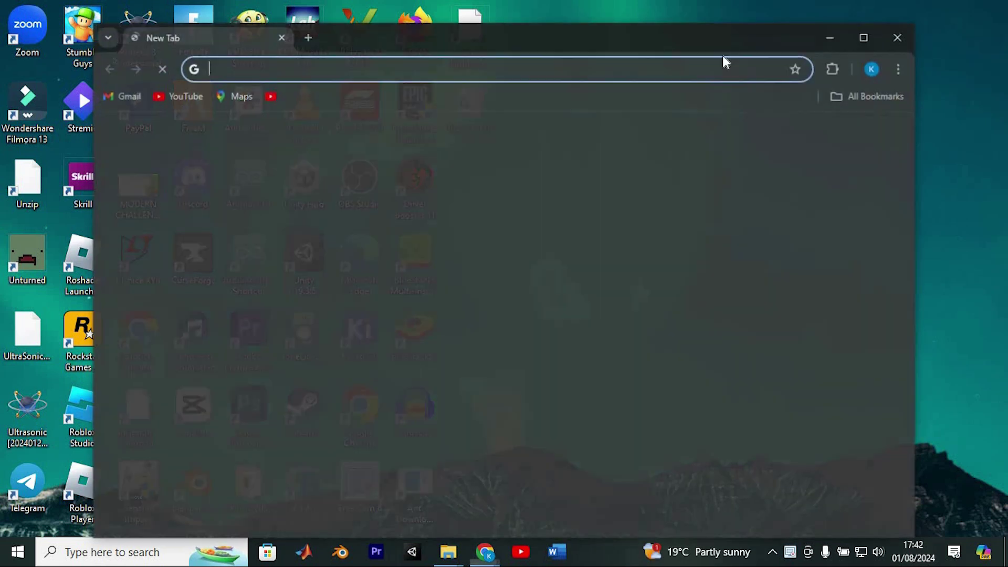
pyautogui.click(865, 35)
pyautogui.click(385, 322)
pyautogui.write('wix')
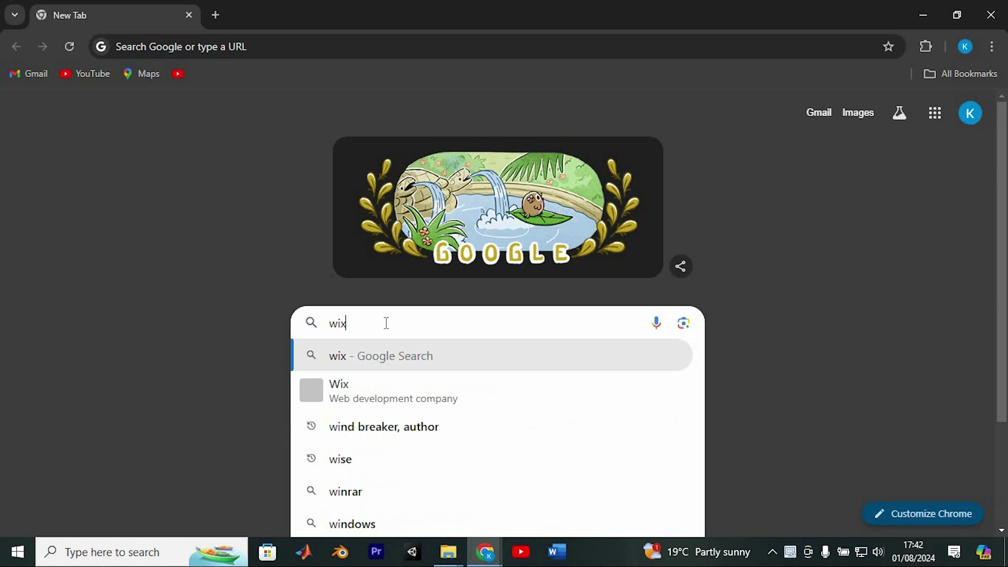
pyautogui.write('.com')
pyautogui.press('Return')
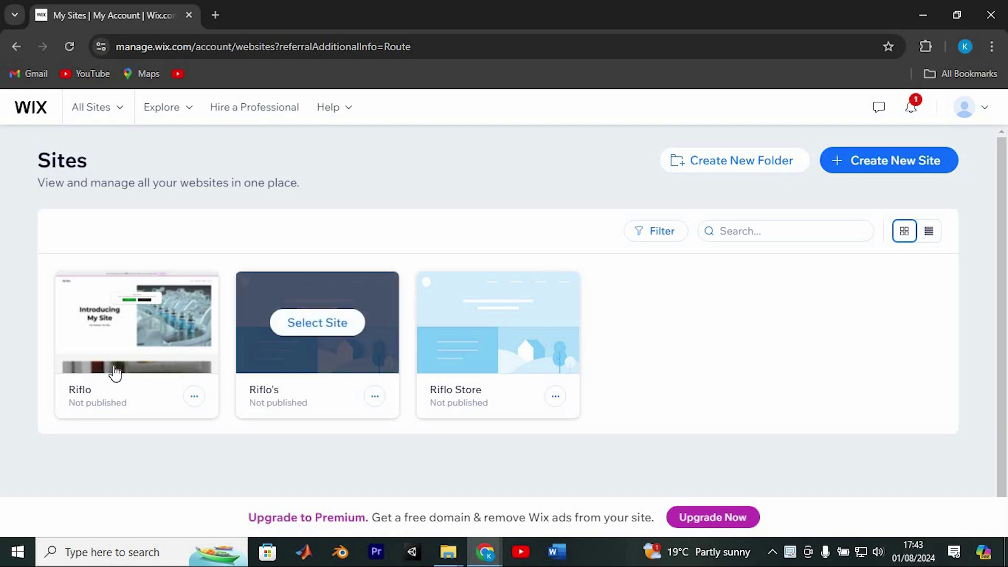
pyautogui.moveTo(137, 323)
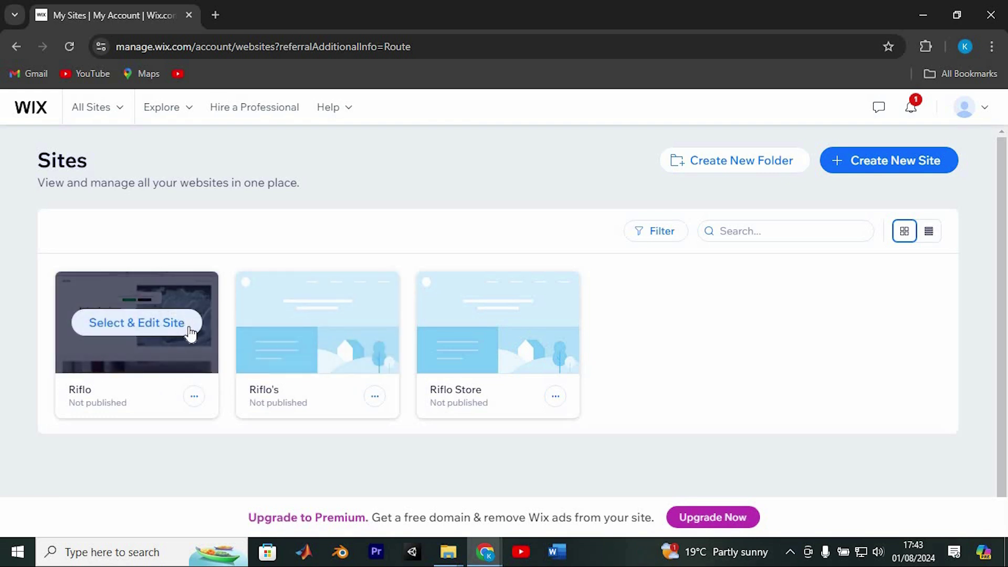
# - Open the Riflo dashboard and choose Add collaborators from the Edit Site menu
pyautogui.click(129, 323)
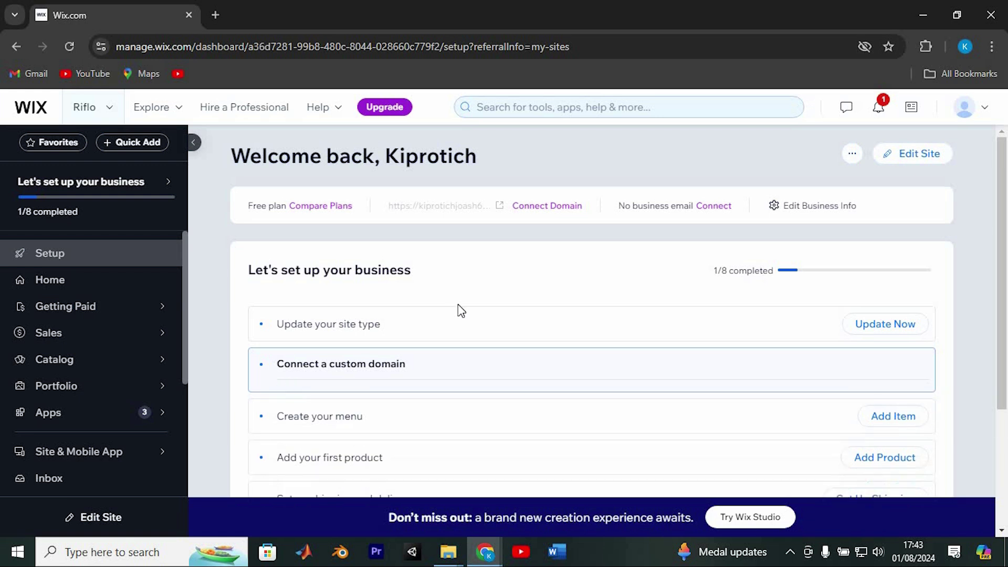
pyautogui.scroll(-2, 738, 185)
pyautogui.scroll(2, 738, 186)
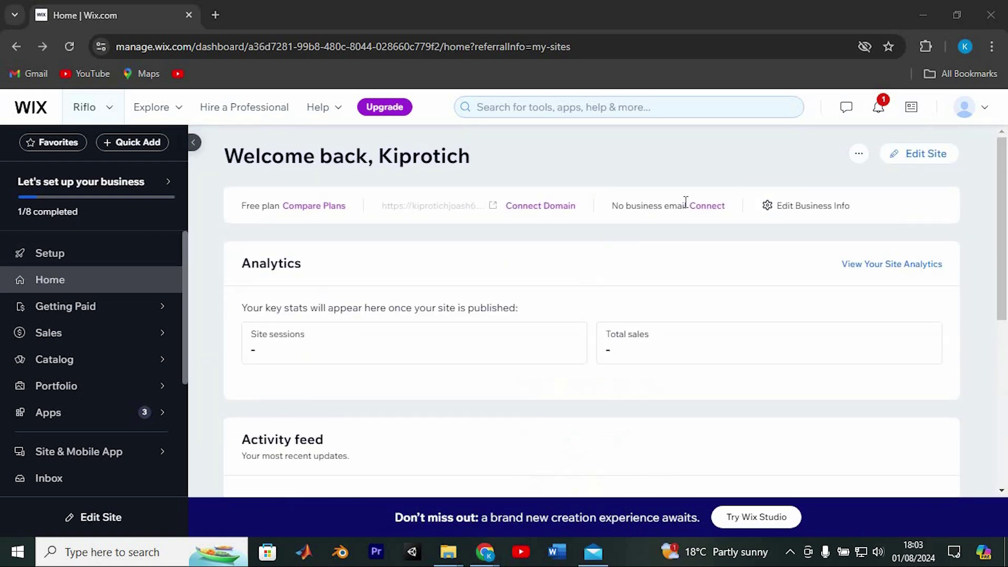
pyautogui.click(858, 154)
pyautogui.click(856, 310)
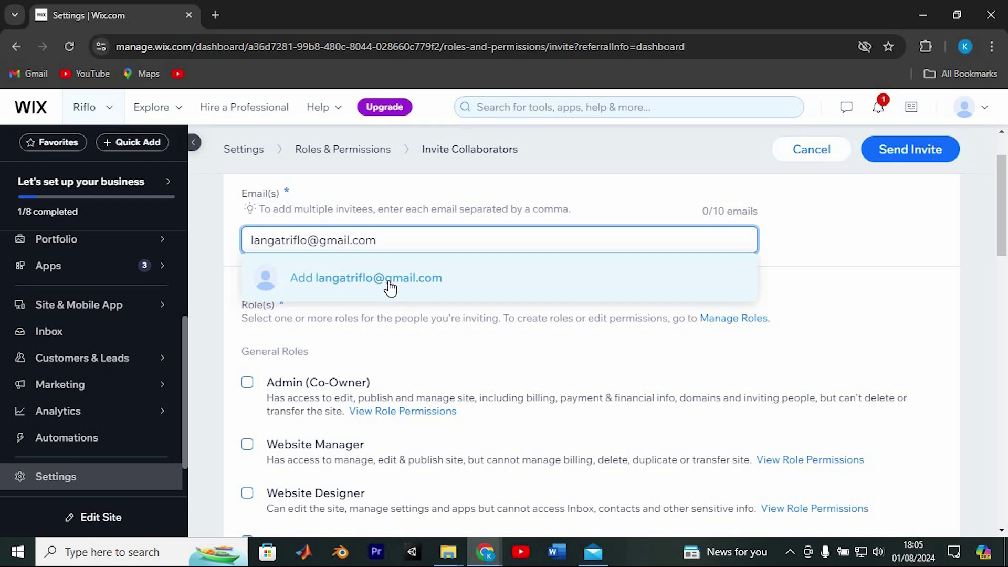
pyautogui.scroll(-1, 359, 310)
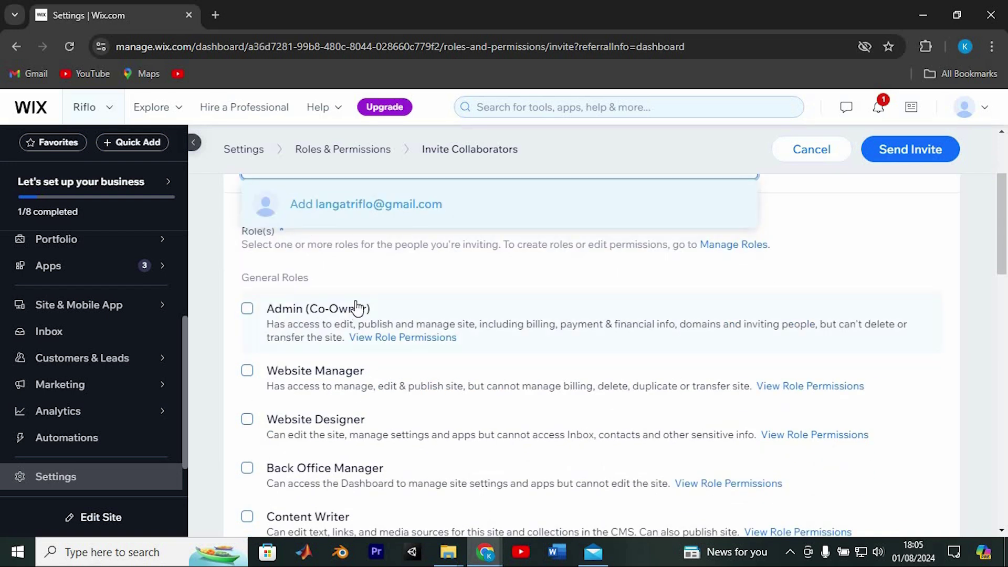
pyautogui.scroll(-3, 354, 306)
pyautogui.scroll(-2, 357, 307)
pyautogui.scroll(-1, 360, 319)
pyautogui.scroll(-1, 361, 317)
pyautogui.scroll(1, 361, 310)
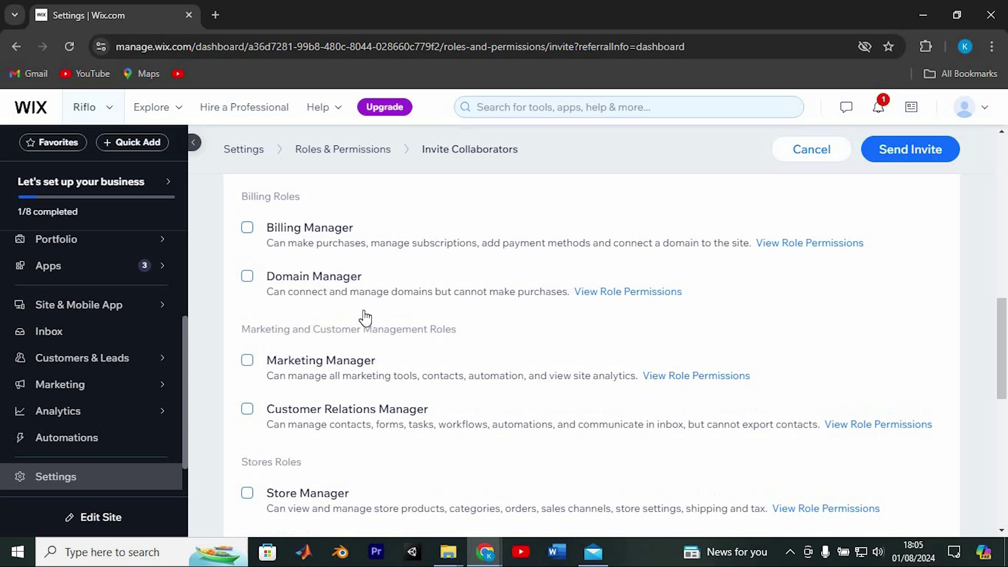
pyautogui.scroll(2, 362, 318)
pyautogui.scroll(4, 363, 318)
# - Confirm the typed email as an invitee chip (1/10 emails)
pyautogui.click(364, 355)
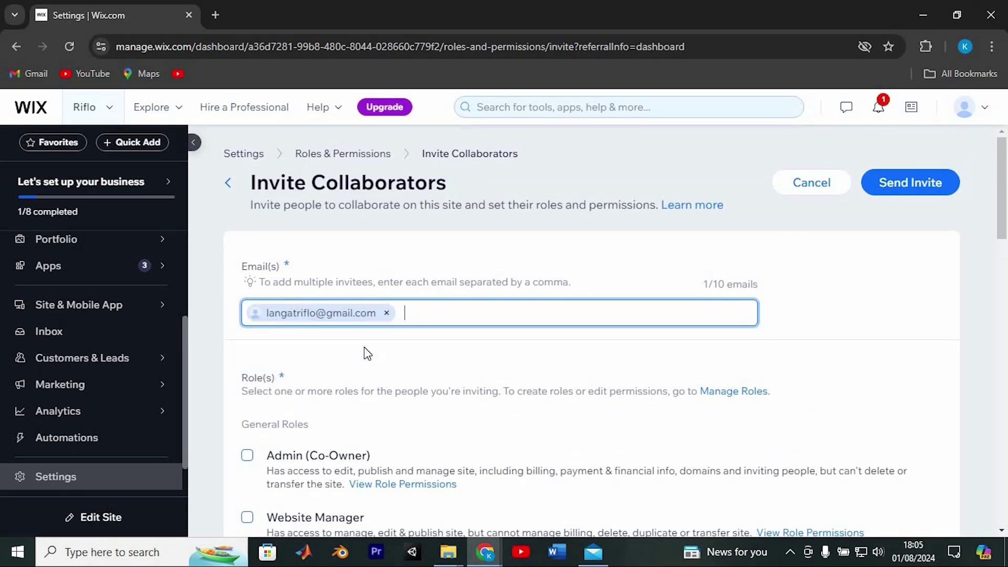
pyautogui.scroll(-1, 339, 323)
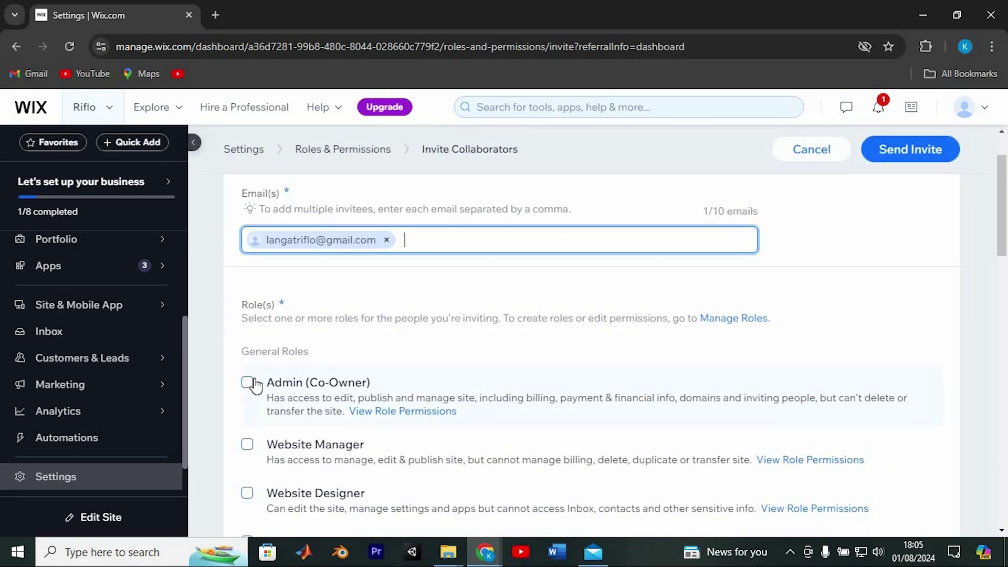
# - Assign the Admin (Co-Owner) role to the invitee and send the invite
pyautogui.click(283, 381)
pyautogui.scroll(-3, 332, 330)
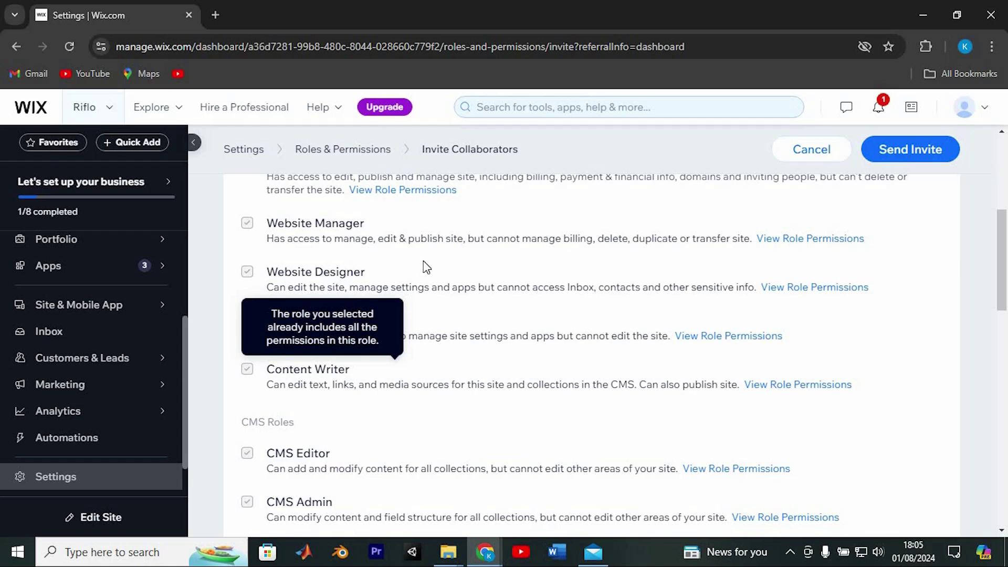
pyautogui.scroll(-2, 331, 290)
pyautogui.scroll(-2, 268, 367)
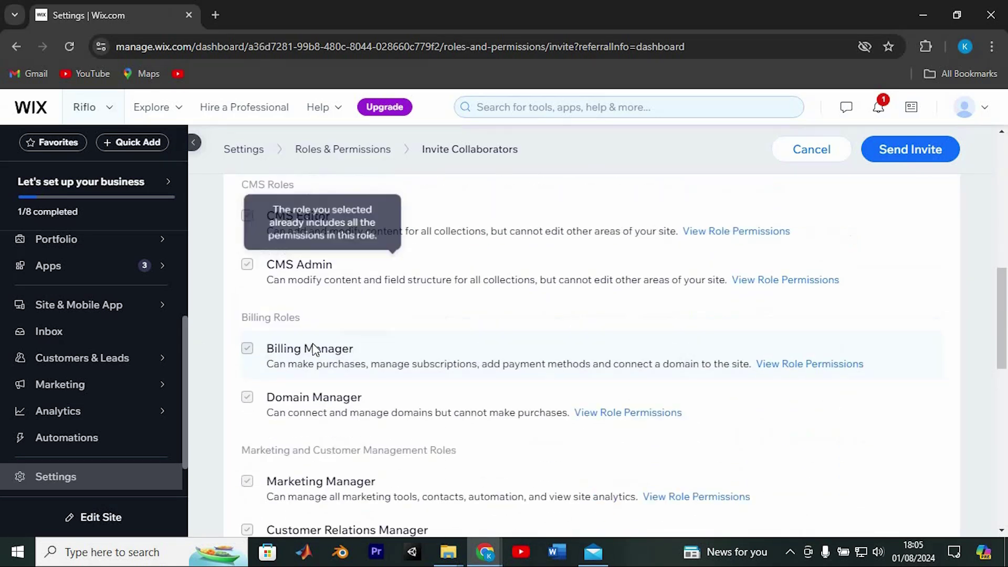
pyautogui.scroll(-4, 318, 363)
pyautogui.scroll(-2, 257, 364)
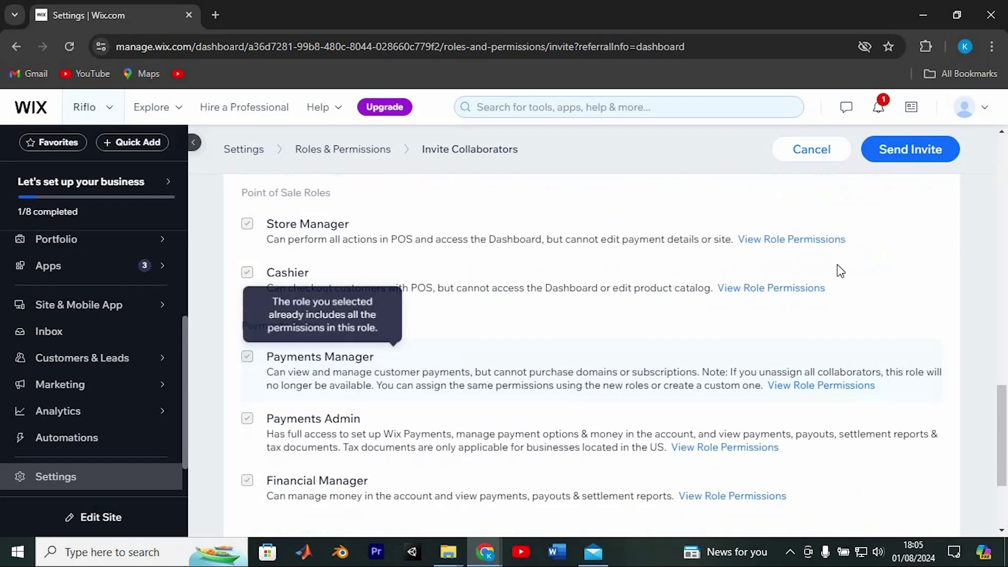
pyautogui.scroll(5, 310, 367)
pyautogui.scroll(-3, 310, 367)
pyautogui.scroll(-1, 367, 331)
pyautogui.scroll(-4, 274, 387)
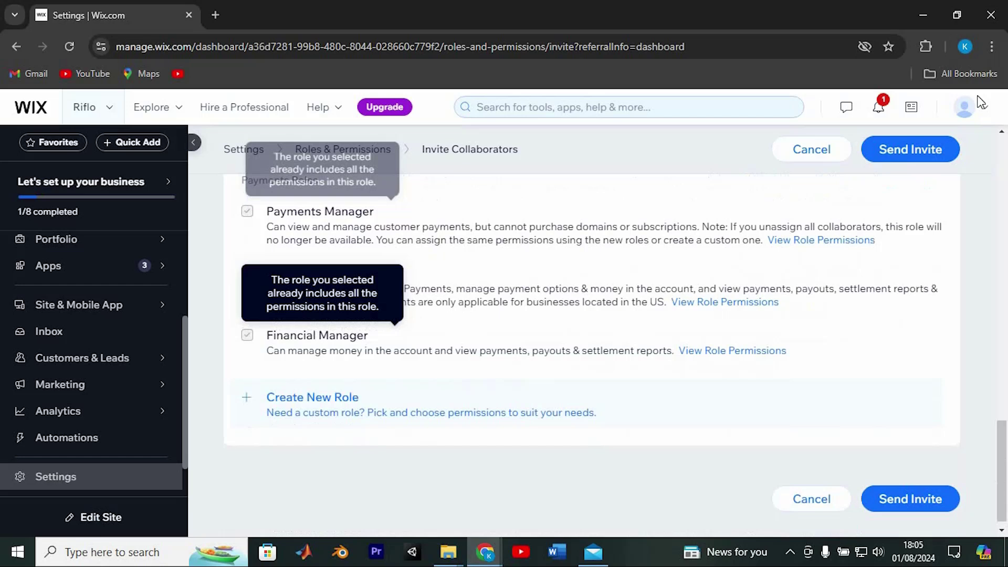
pyautogui.click(909, 151)
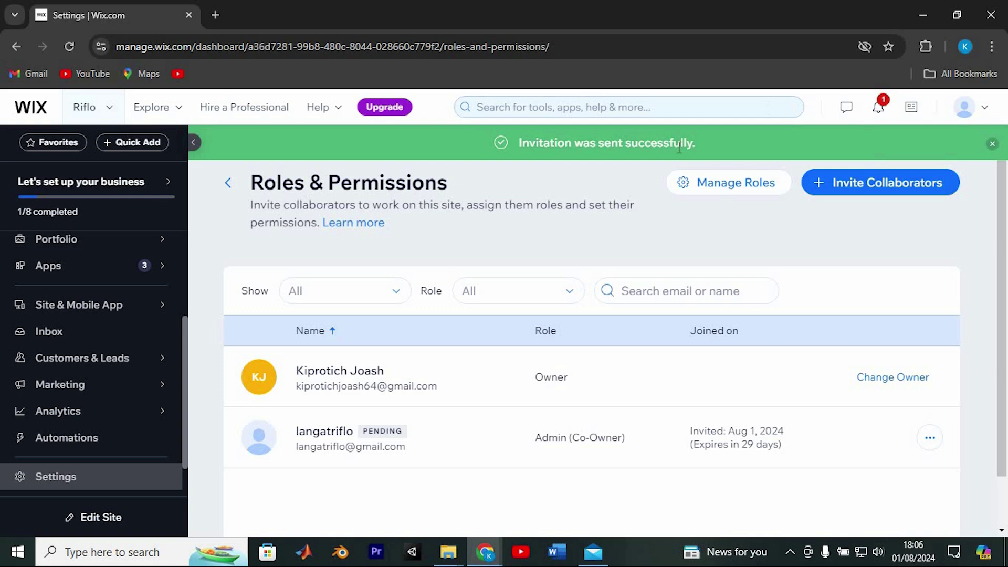
pyautogui.click(705, 188)
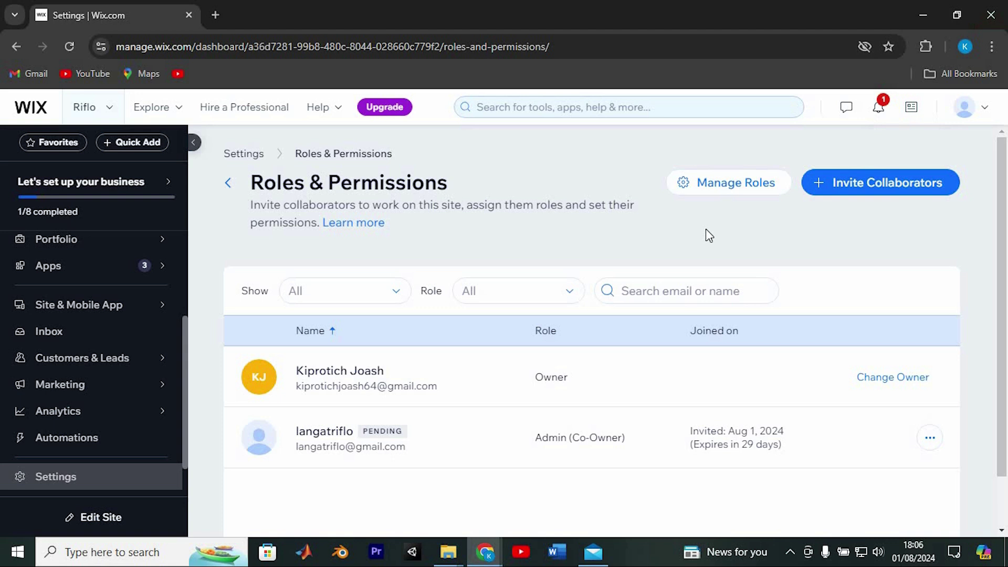
pyautogui.scroll(-1, 705, 233)
pyautogui.click(1003, 6)
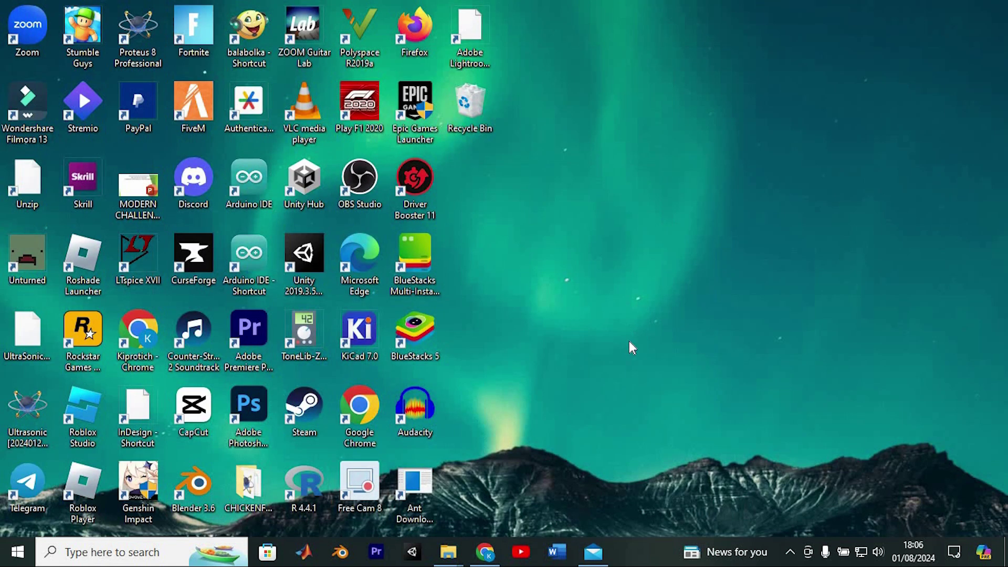